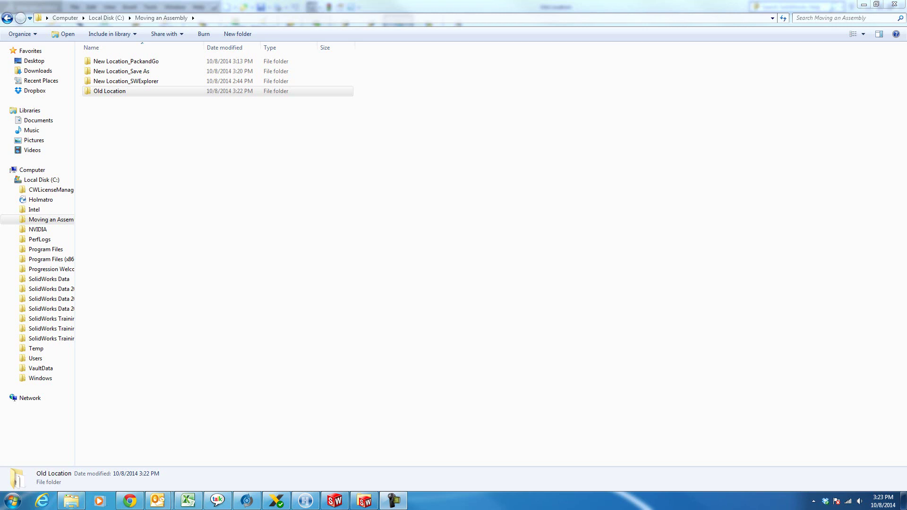
Step: Look inside the Old Location folder in Explorer, then return to Moving an Assembly
left_click(100, 92)
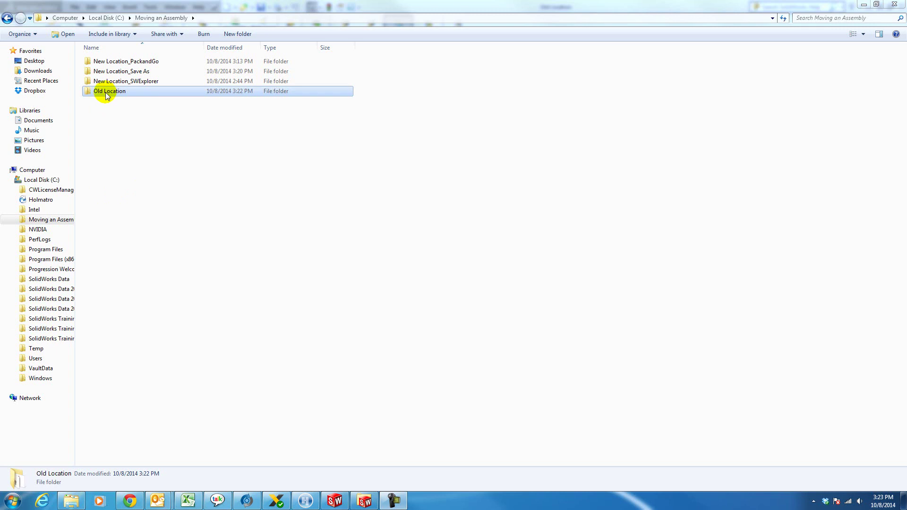
double_click(106, 94)
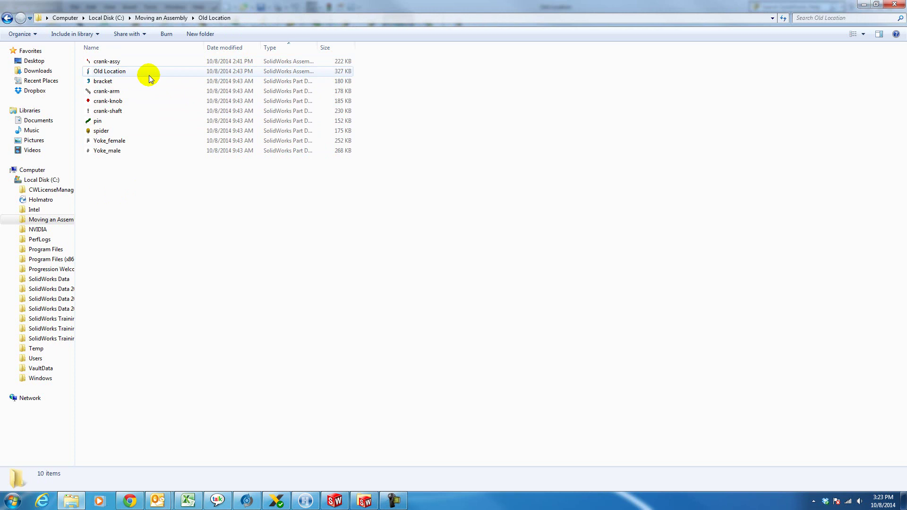
left_click(172, 18)
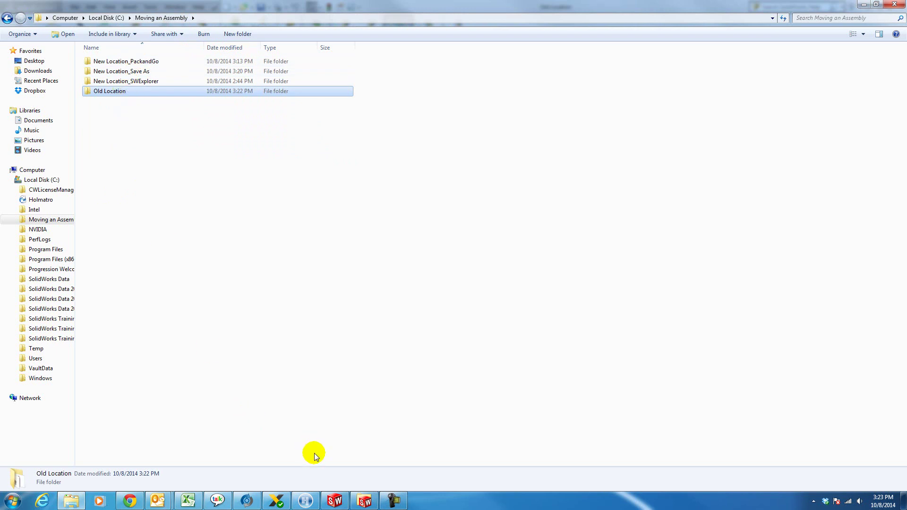
Step: In SolidWorks, use Find References on the Old Location assembly to list its referenced files
left_click(335, 501)
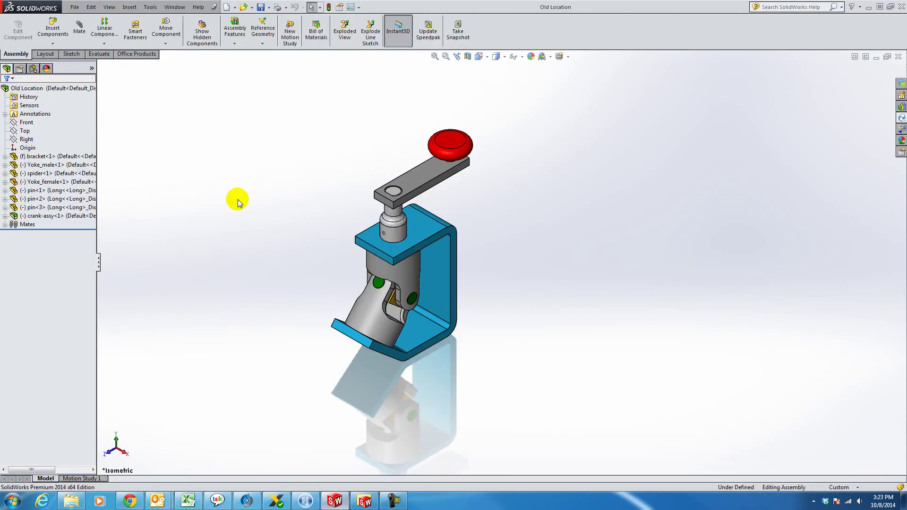
left_click(77, 10)
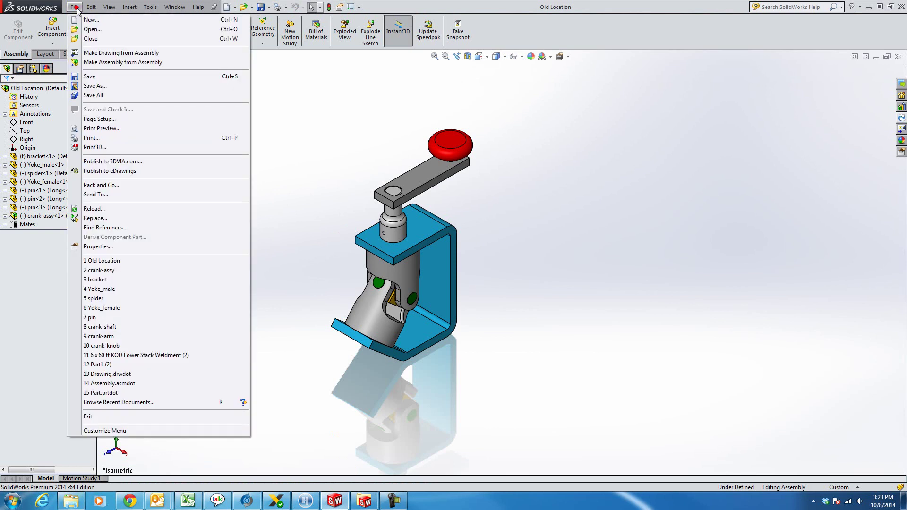
left_click(94, 228)
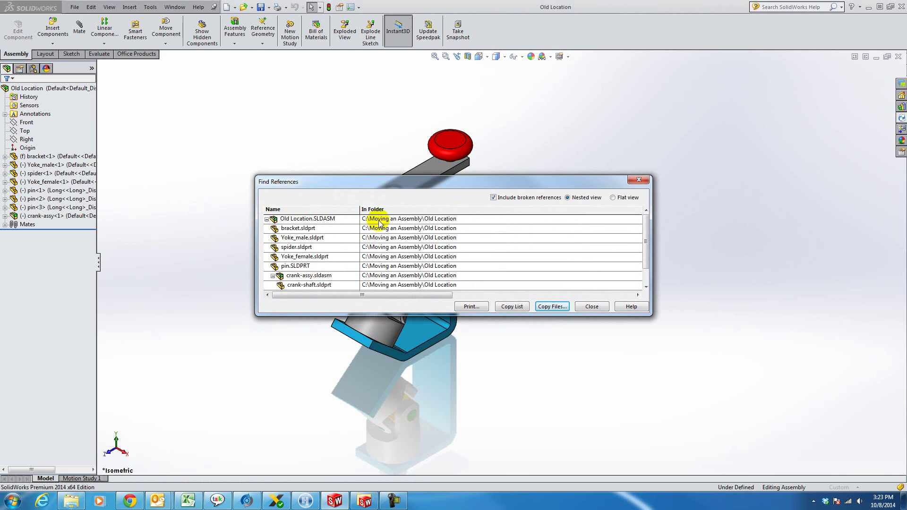
left_click(588, 307)
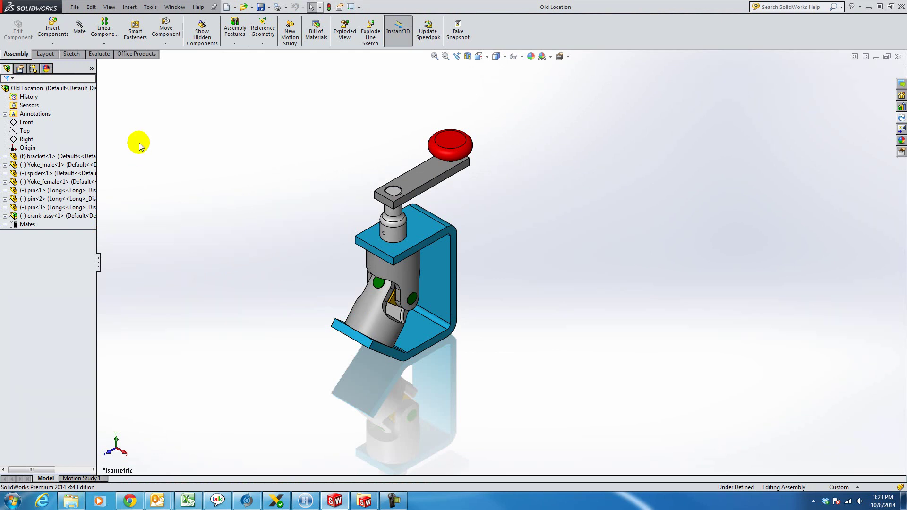
Step: Start a Save As of the Old Location assembly into the New Location_Save As folder
left_click(76, 8)
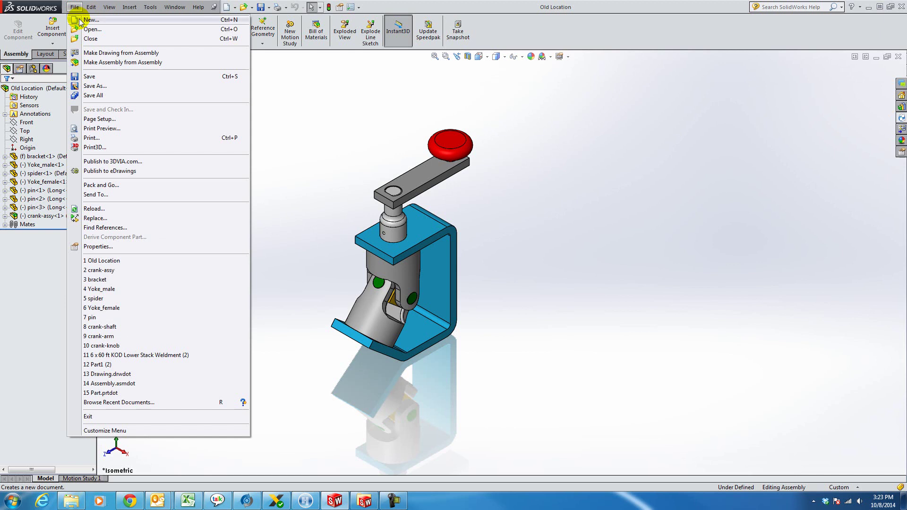
left_click(96, 87)
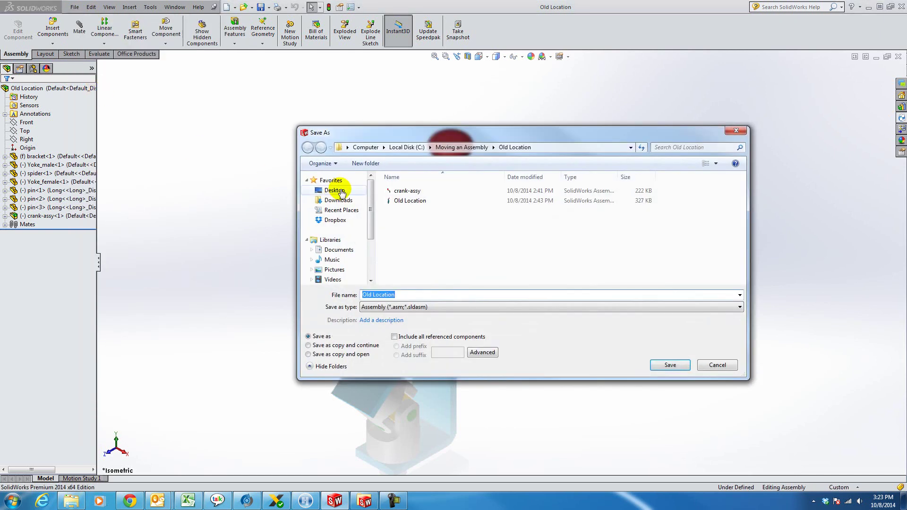
left_click(462, 151)
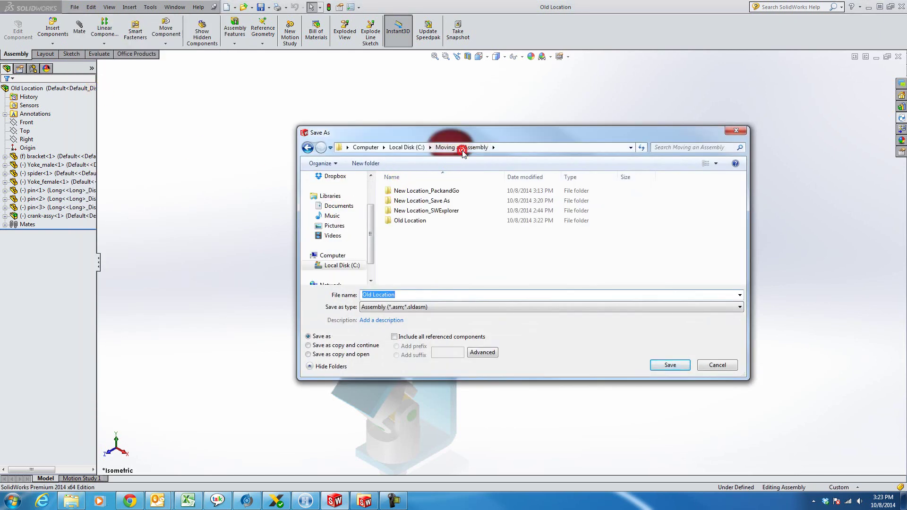
double_click(407, 202)
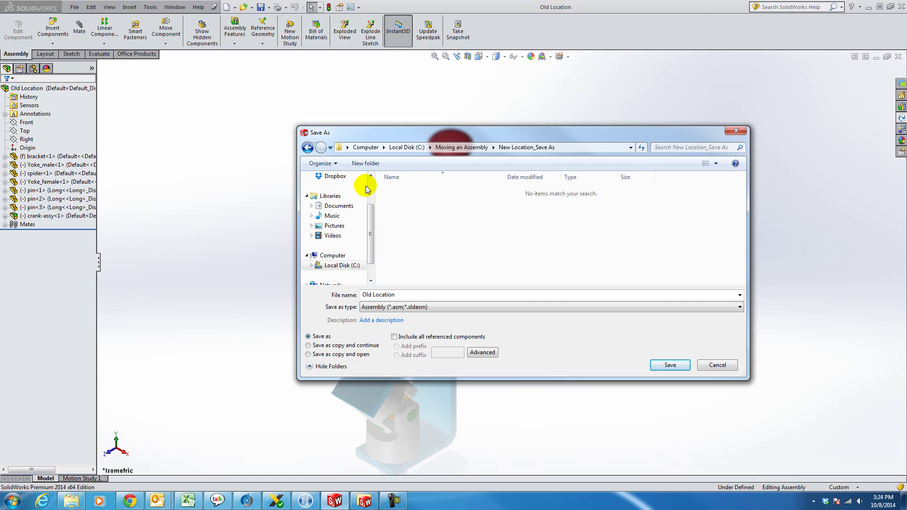
Step: Save as 'Old Location Example' with Include all referenced components checked
left_click(404, 294)
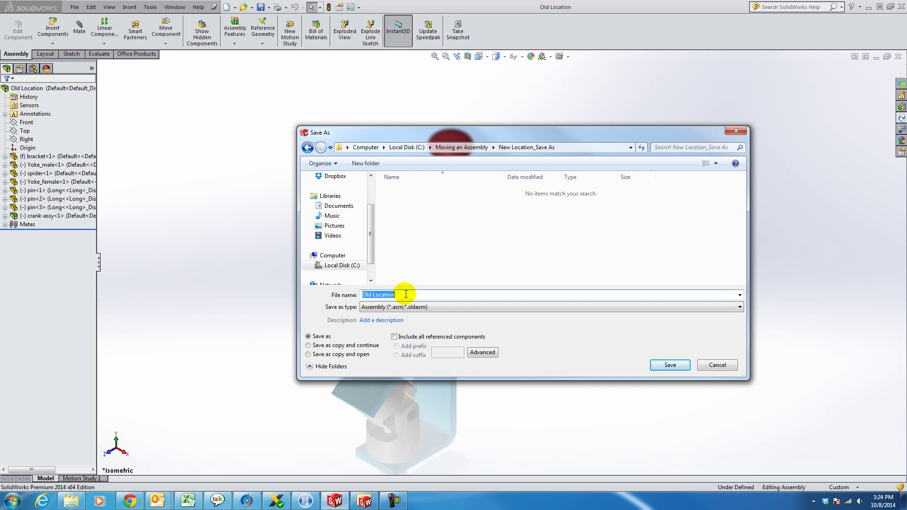
left_click(405, 294)
type("E")
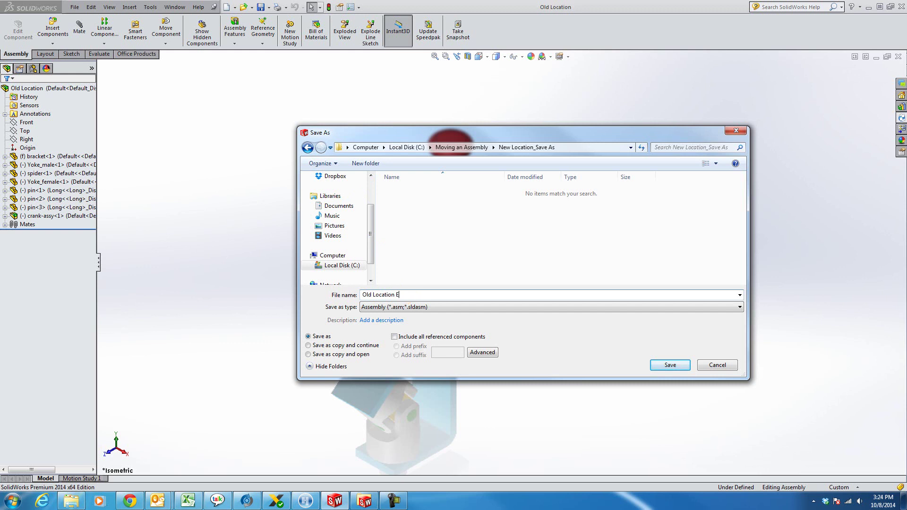
type("xample")
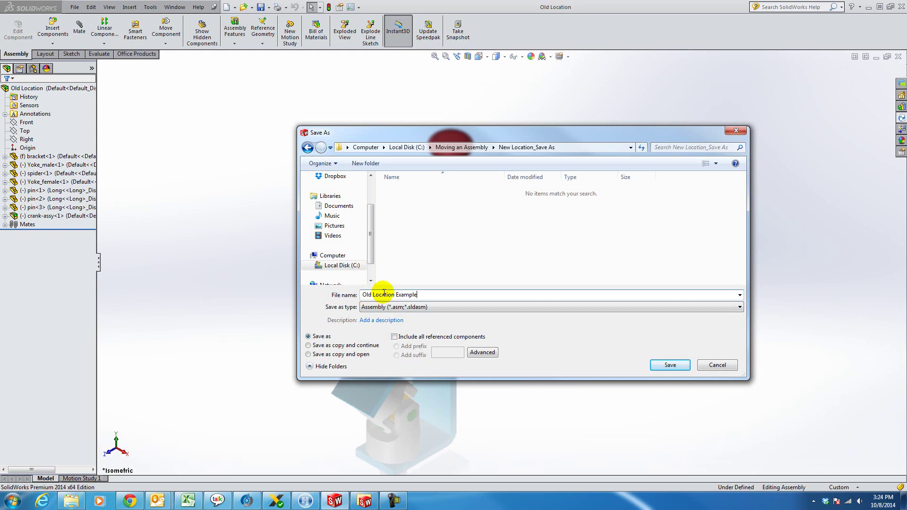
left_click(394, 336)
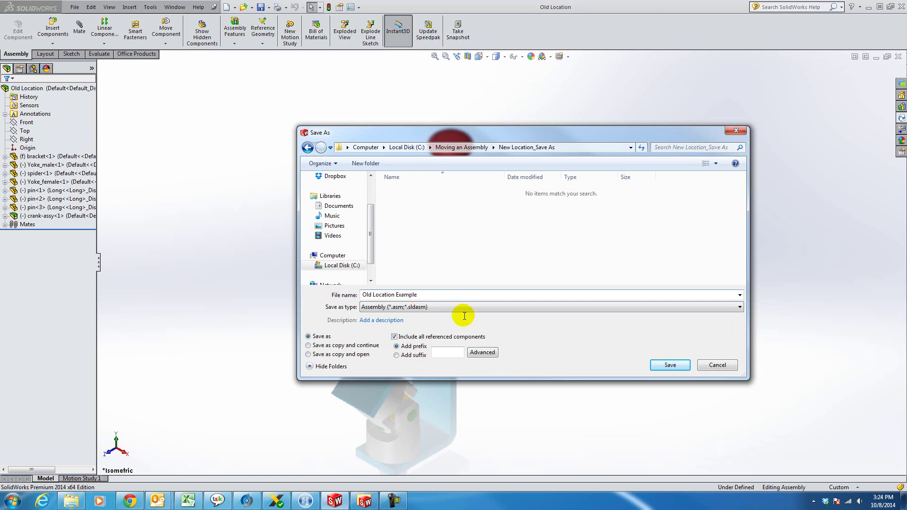
left_click(664, 364)
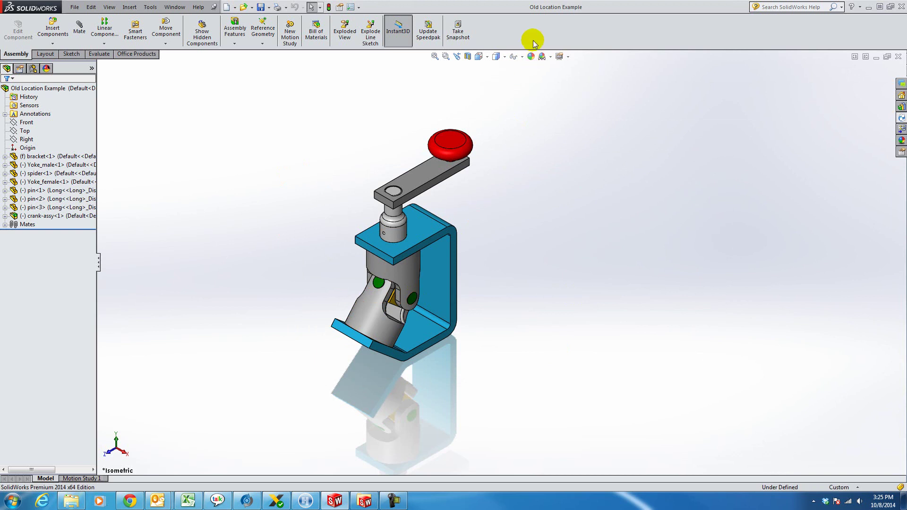
mouse_move(568, 15)
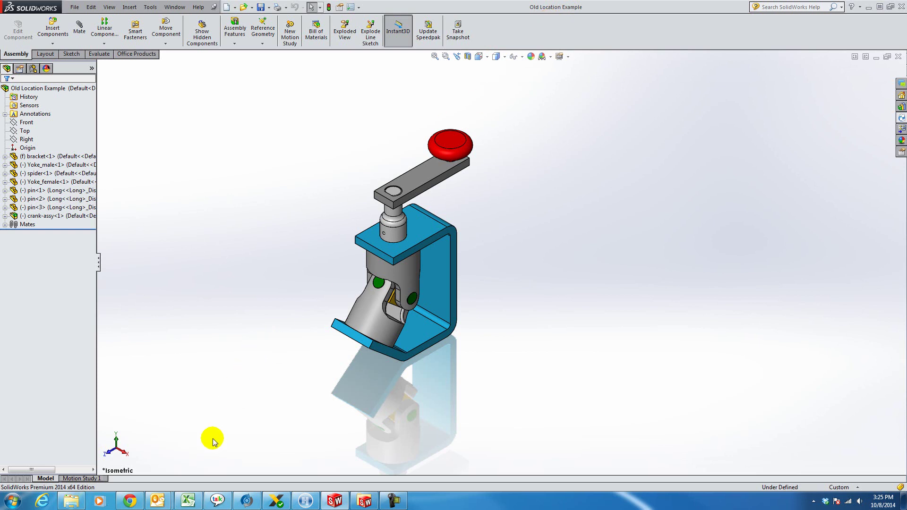
left_click(79, 503)
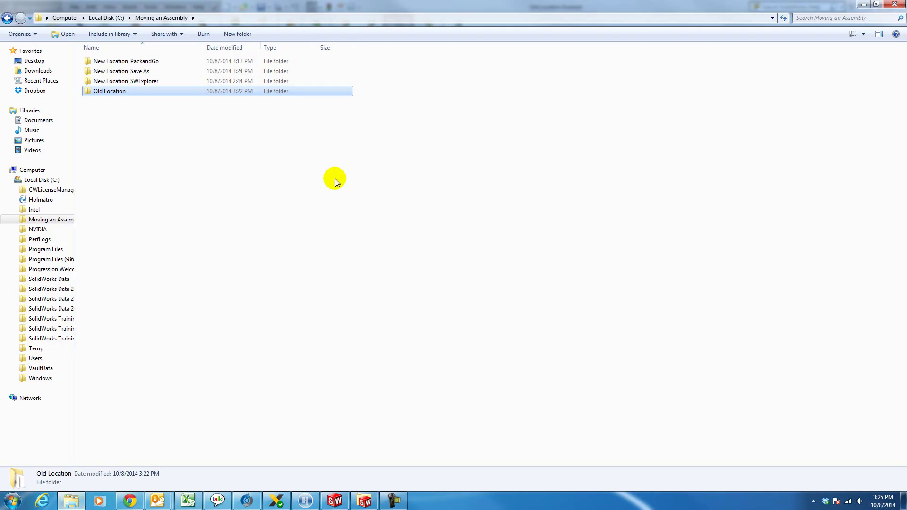
double_click(124, 90)
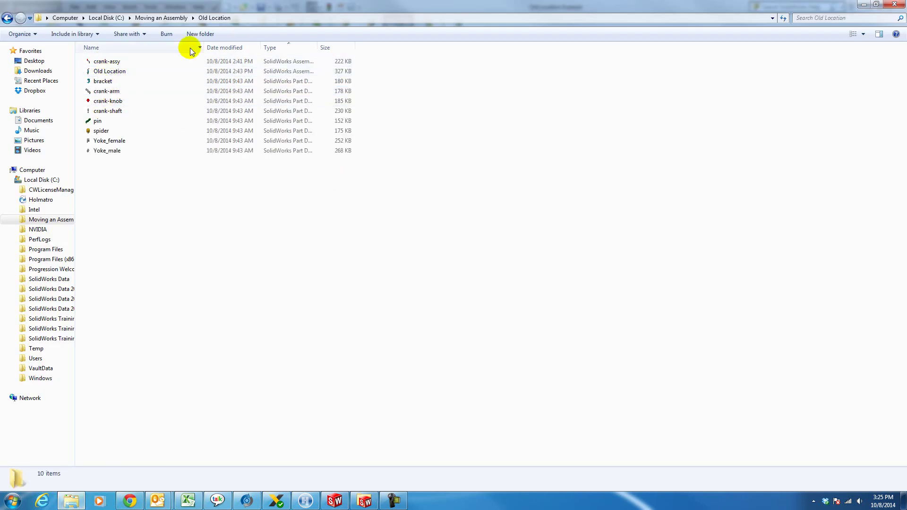
left_click(167, 19)
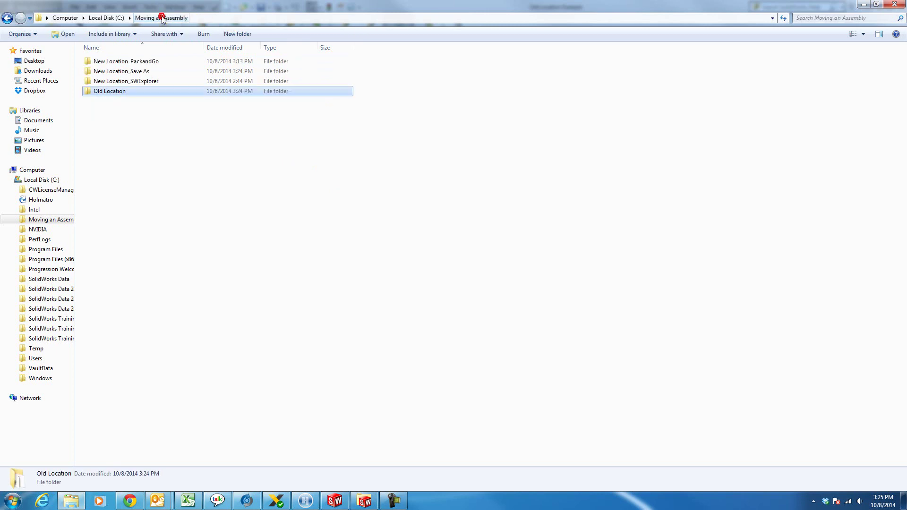
double_click(117, 75)
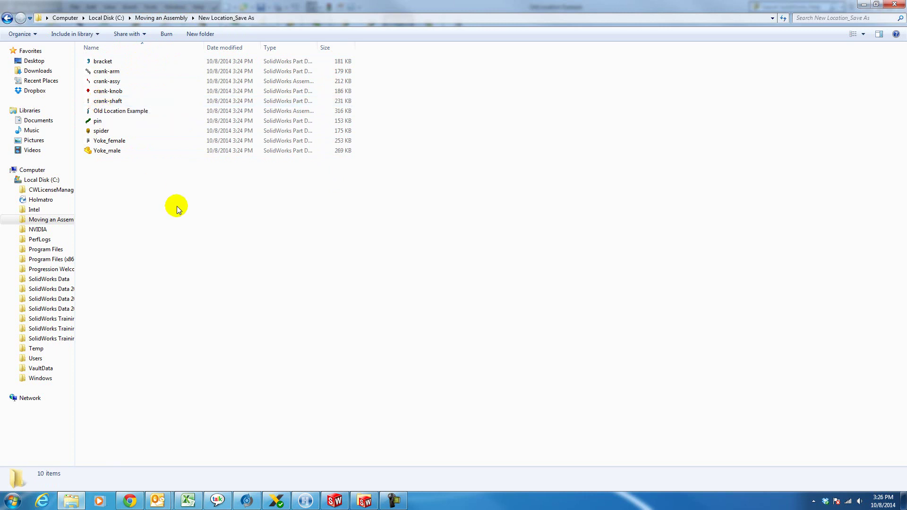
left_click(331, 507)
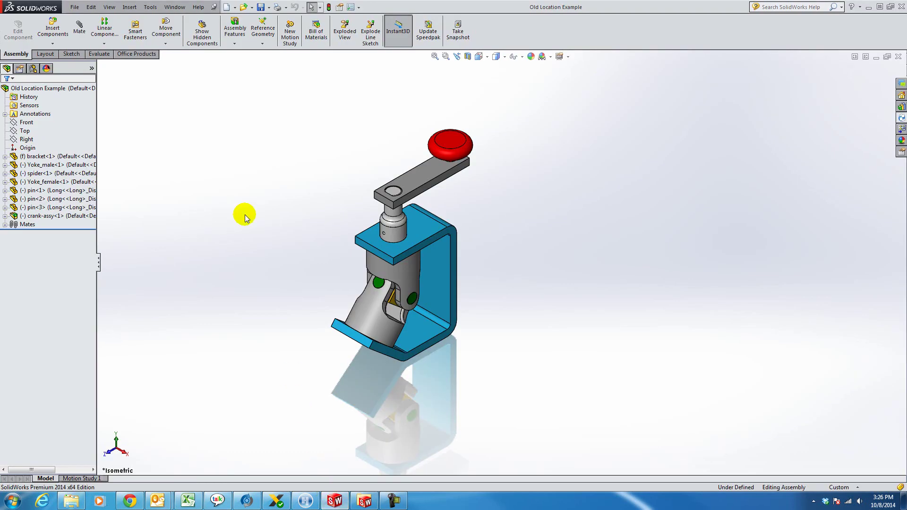
Step: Open Pack and Go for Old Location Example and widen the In Folder column to show full paths
left_click(76, 8)
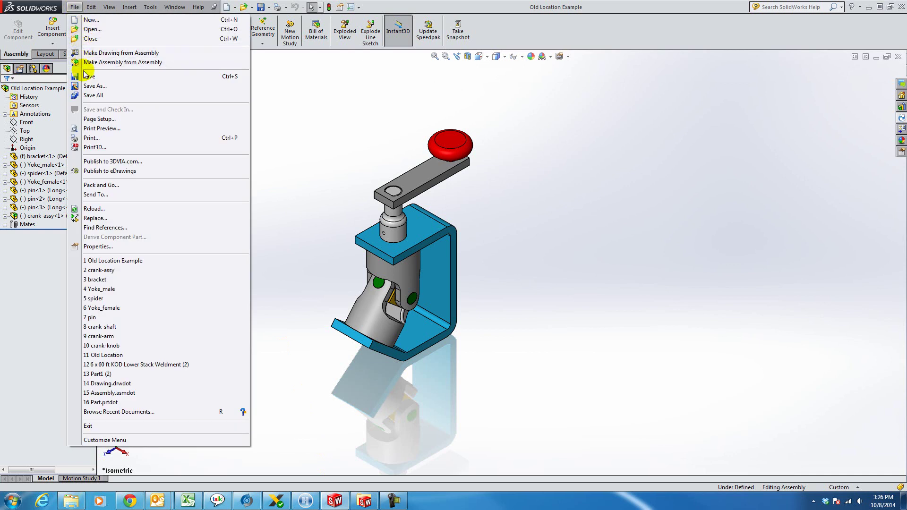
left_click(86, 187)
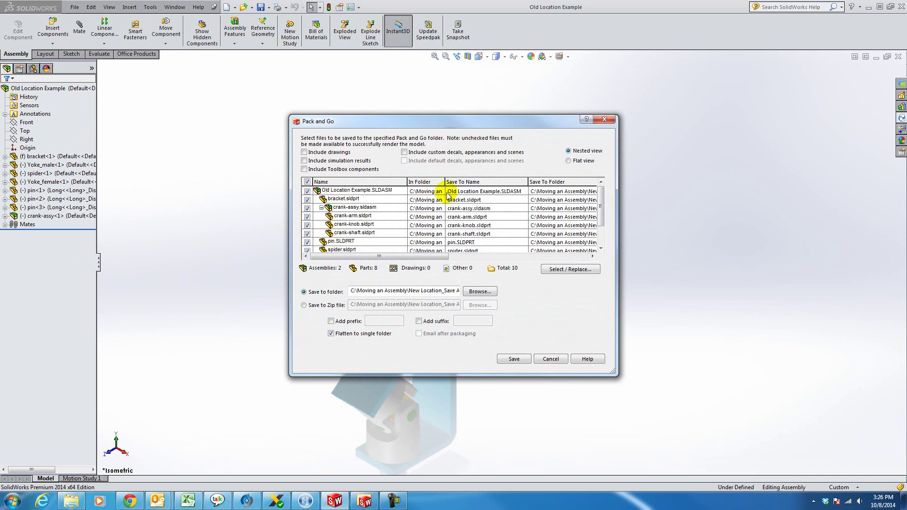
mouse_move(445, 181)
left_mouse_down()
mouse_move(496, 182)
mouse_move(448, 182)
left_mouse_up()
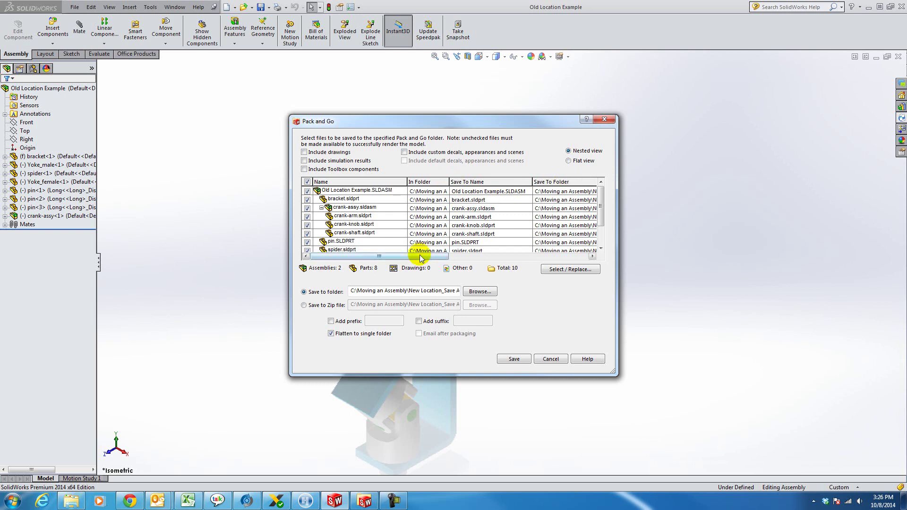
left_click_drag(418, 255, 482, 261)
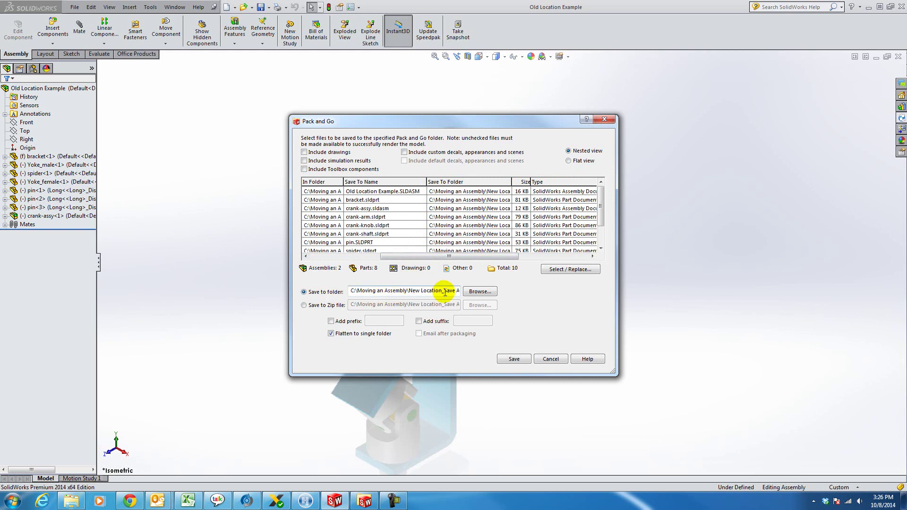
Step: Set New Location_PackandGo as the Pack and Go destination and save all 10 files there
left_click(474, 292)
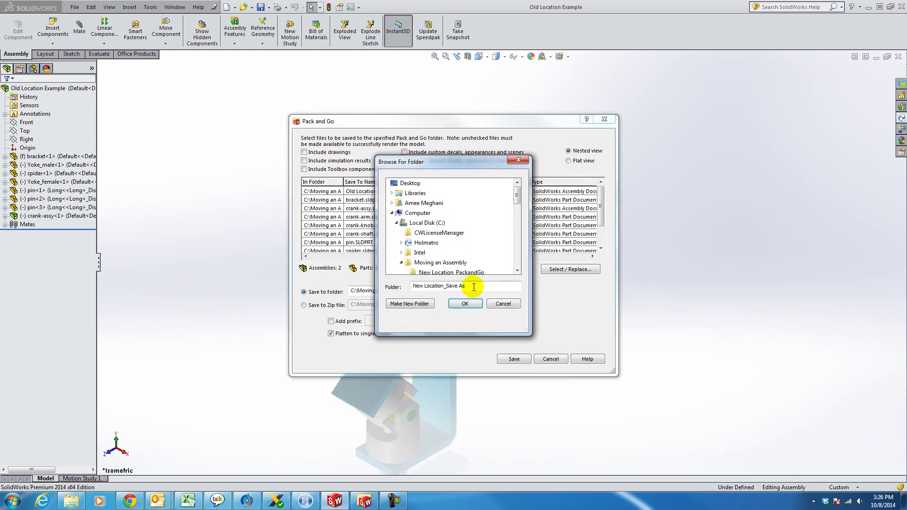
left_click_drag(515, 195, 516, 208)
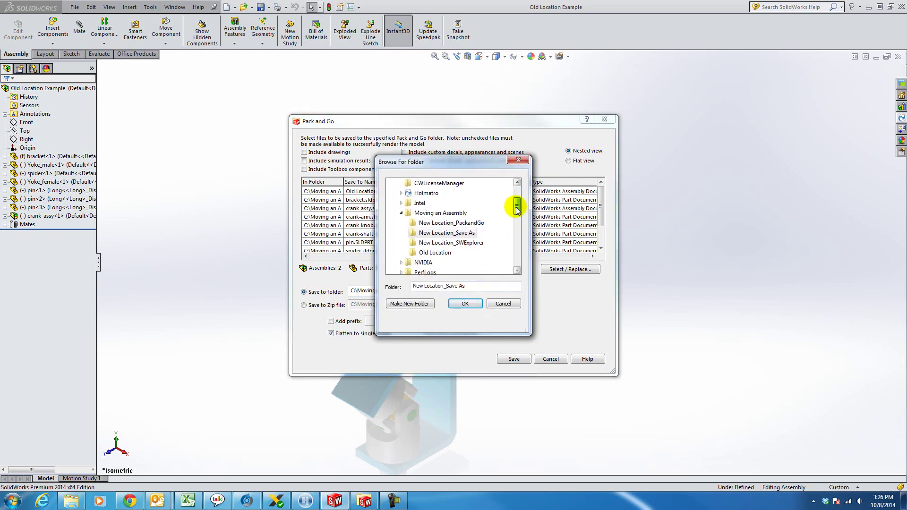
left_click(460, 224)
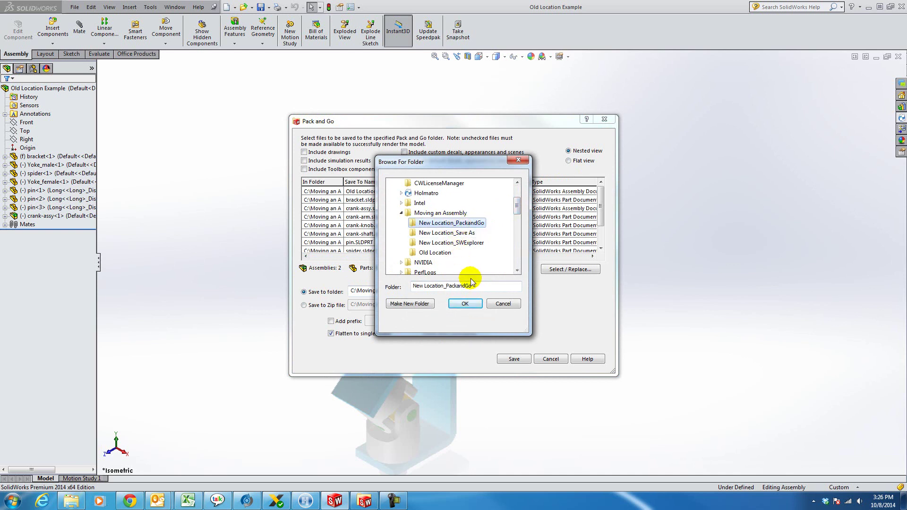
left_click(465, 303)
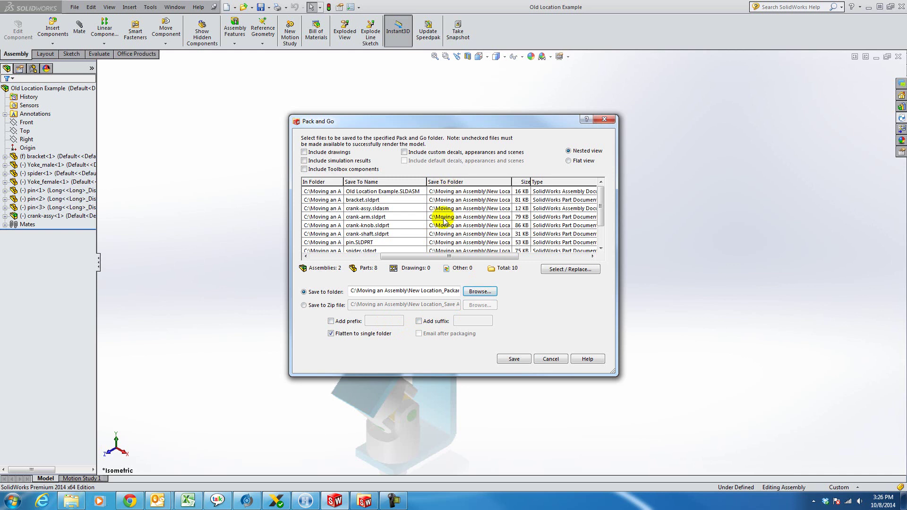
left_click(514, 359)
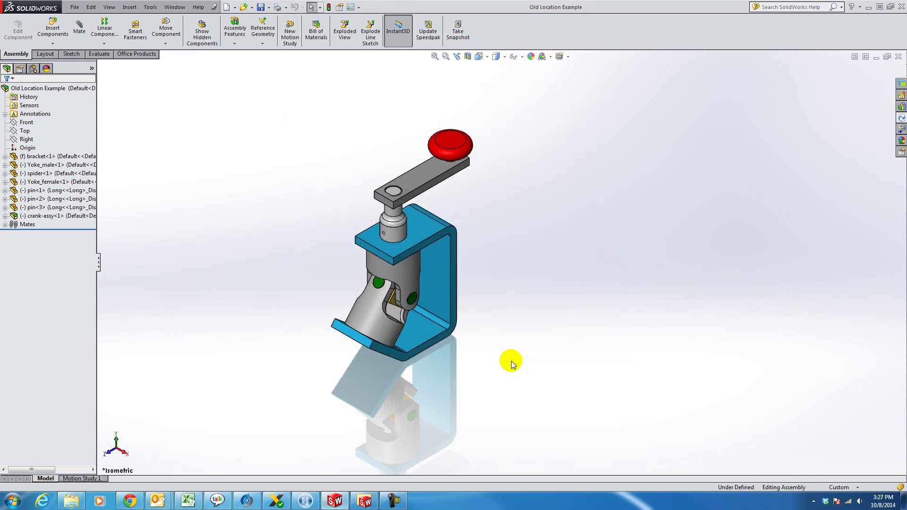
Step: In Explorer, check the ten files in New Location_PackandGo, then open the Old Location folder
left_click(71, 501)
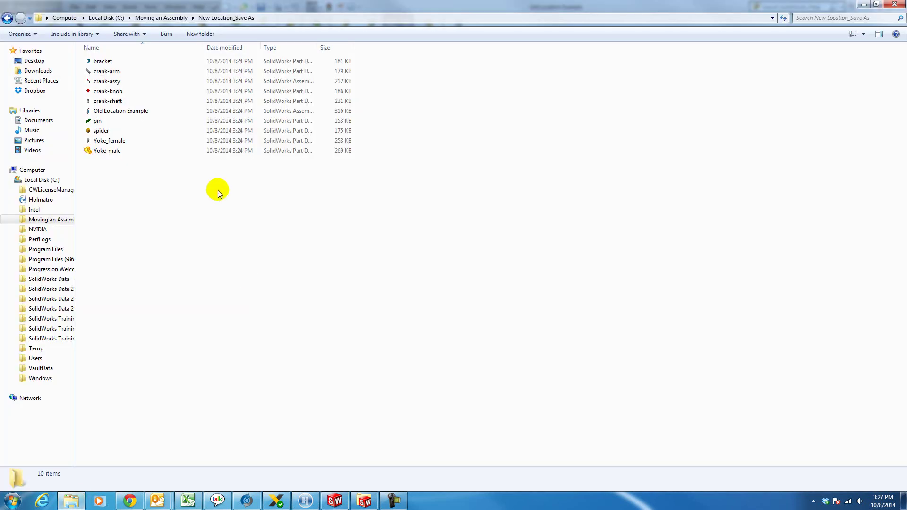
left_click(178, 18)
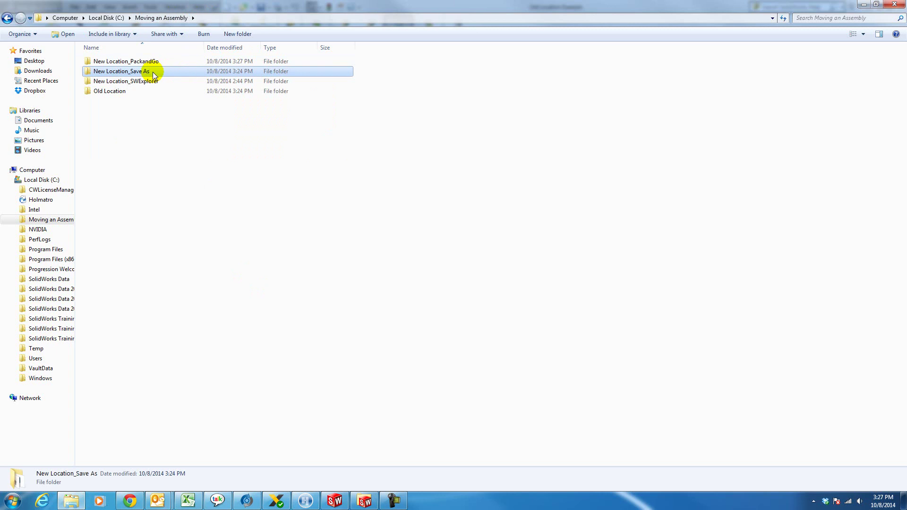
double_click(134, 63)
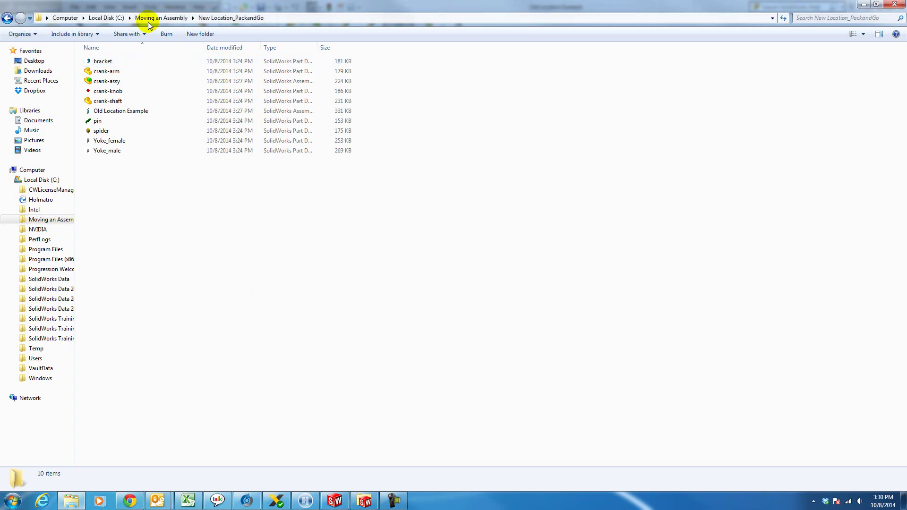
left_click(160, 18)
double_click(105, 91)
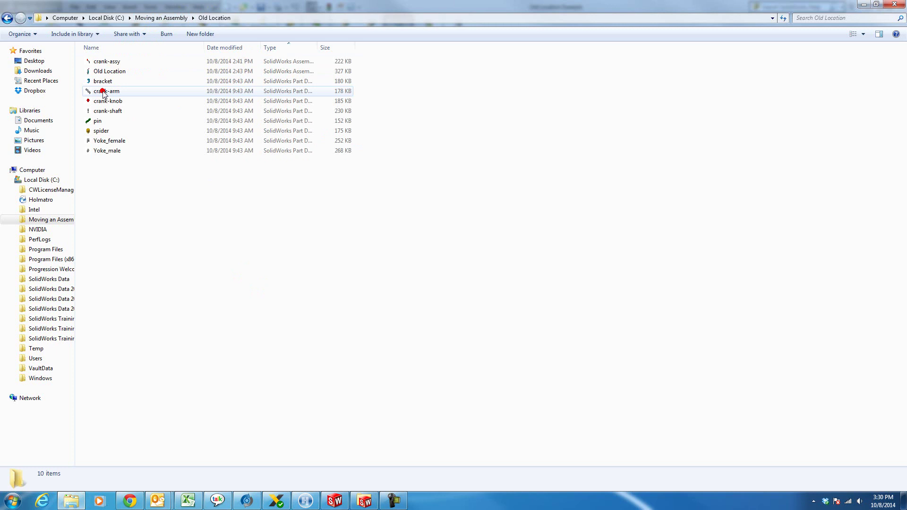
right_click(124, 73)
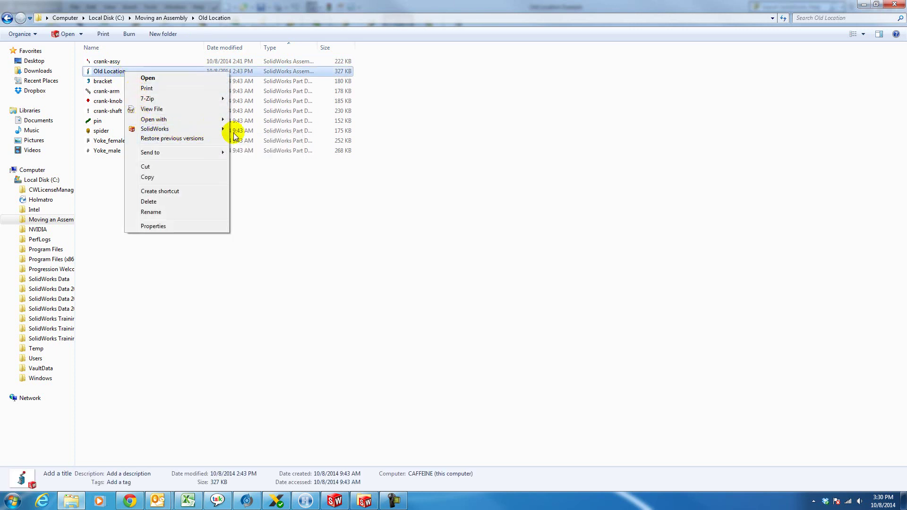
left_click(249, 154)
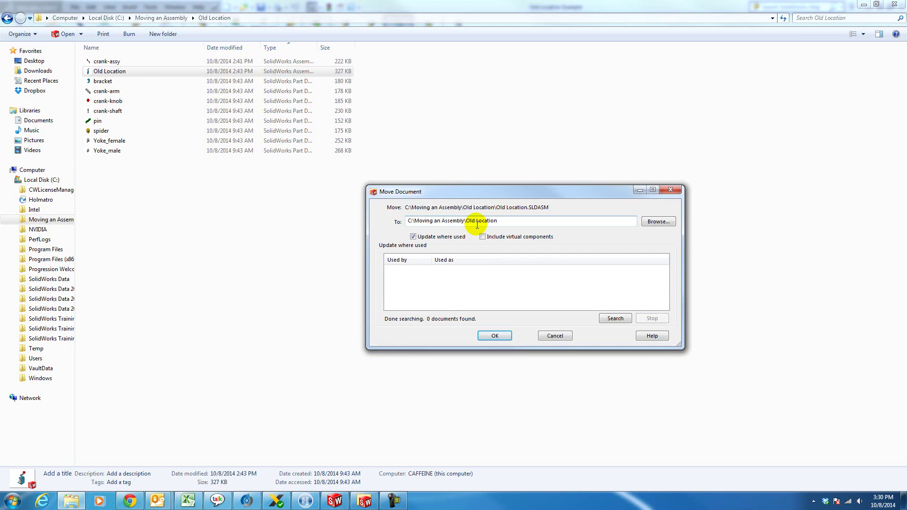
left_click(554, 336)
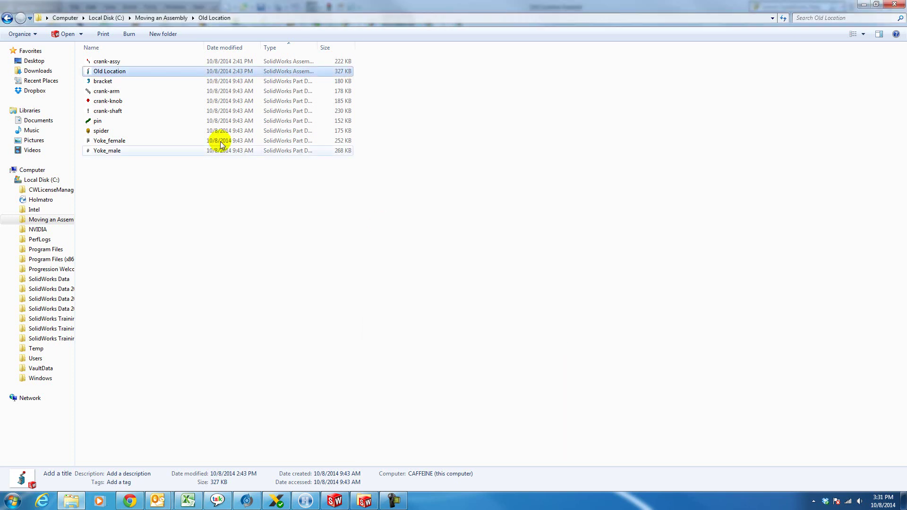
Step: Select the files in Old Location and start a SolidWorks Move with reference updating
left_click(126, 63)
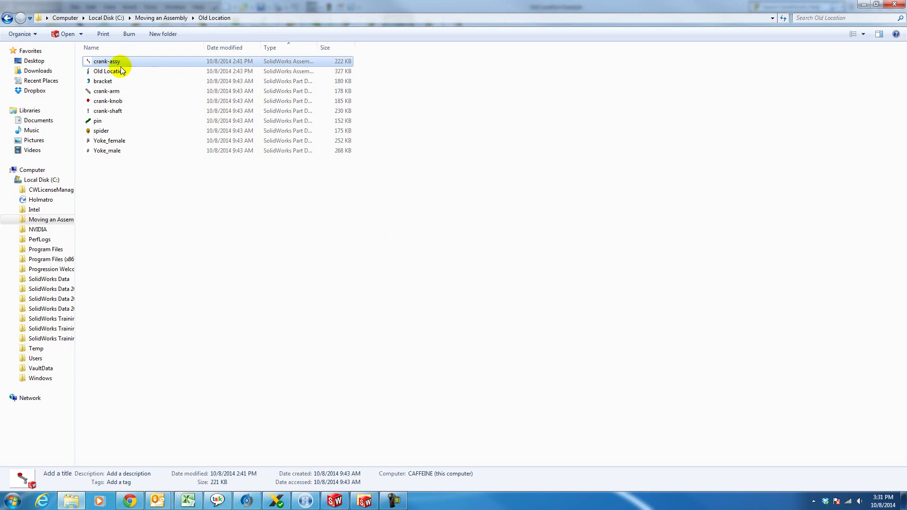
left_click(109, 151, "shift")
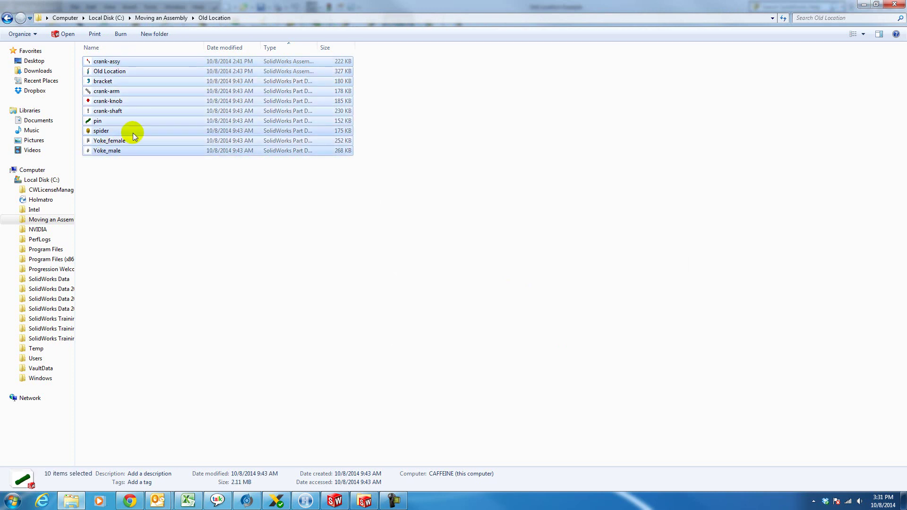
right_click(143, 121)
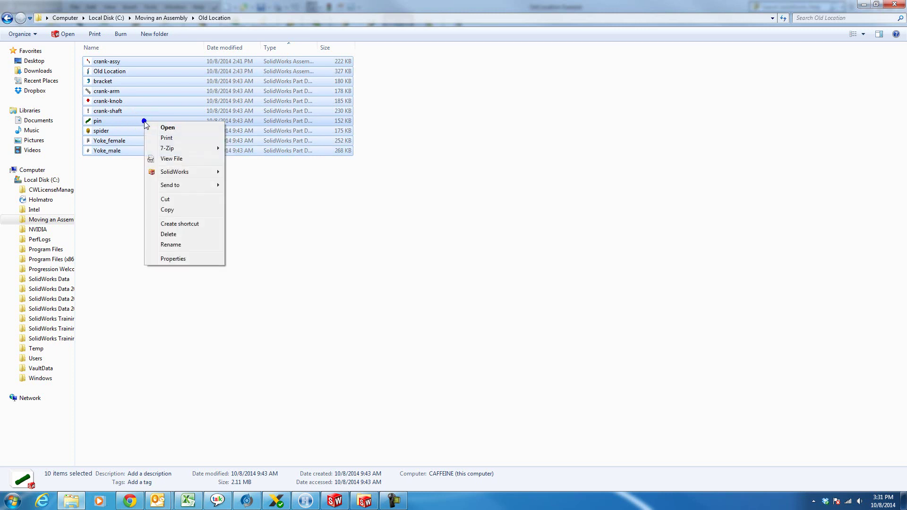
mouse_move(218, 172)
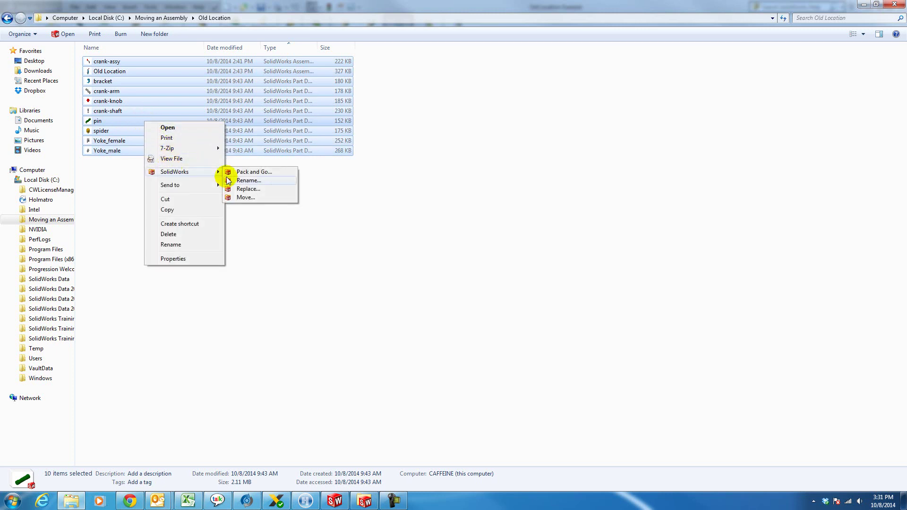
left_click(244, 197)
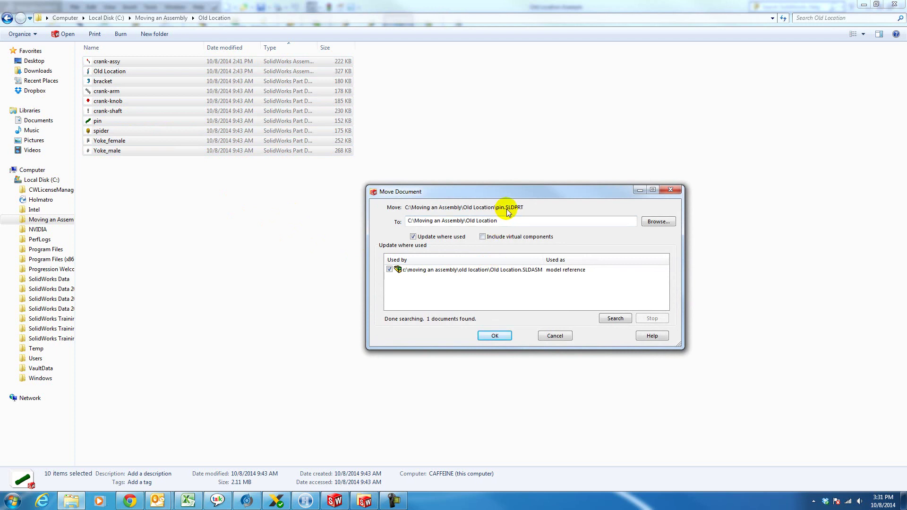
Step: Move pin.SLDPRT to New Location_SWExplorer with Update where used checked
left_click(662, 222)
left_click(589, 293)
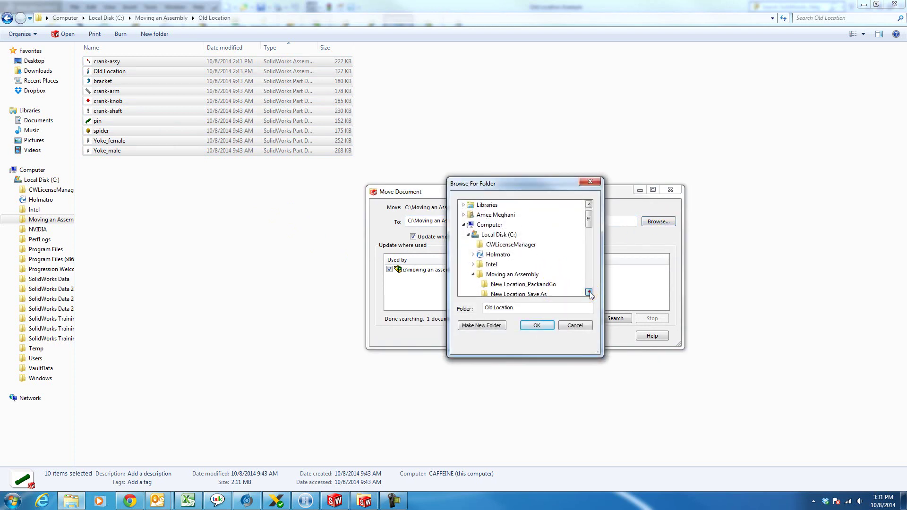
left_click(589, 292)
left_click(588, 292)
left_click(589, 292)
left_click(535, 279)
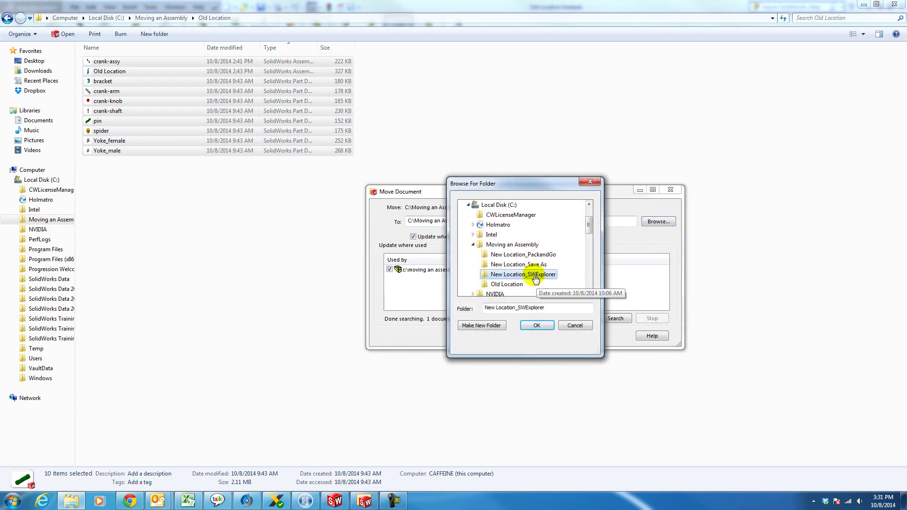
left_click(539, 325)
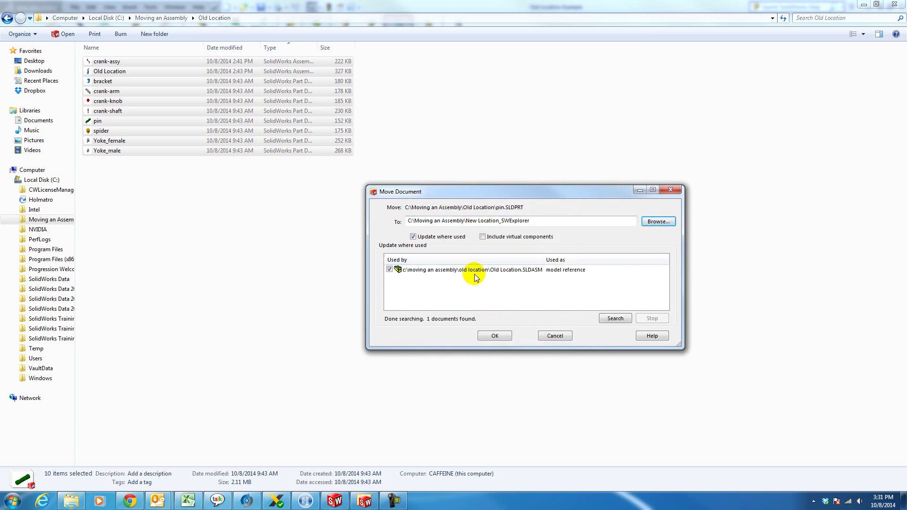
left_click(496, 336)
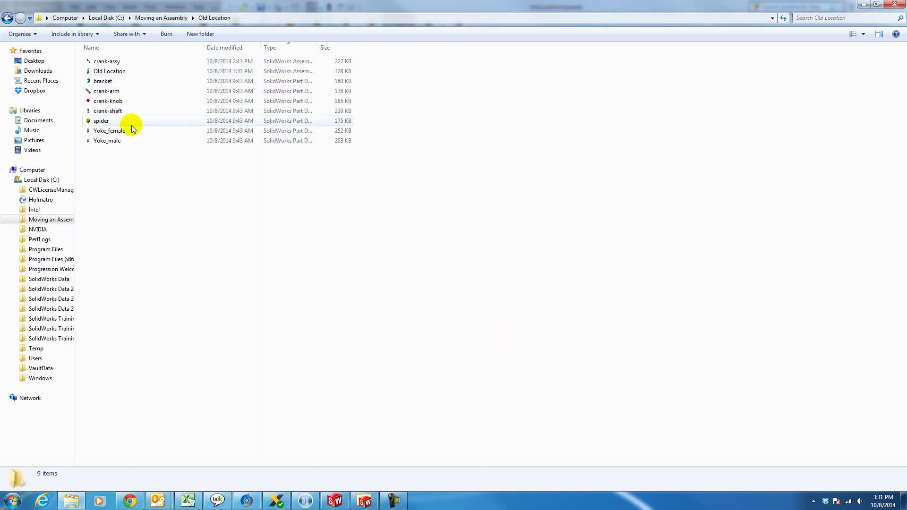
Step: Open New Location_SWExplorer to confirm the 152 KB pin part, then bring up SolidWorks Explorer
left_click(161, 18)
double_click(125, 81)
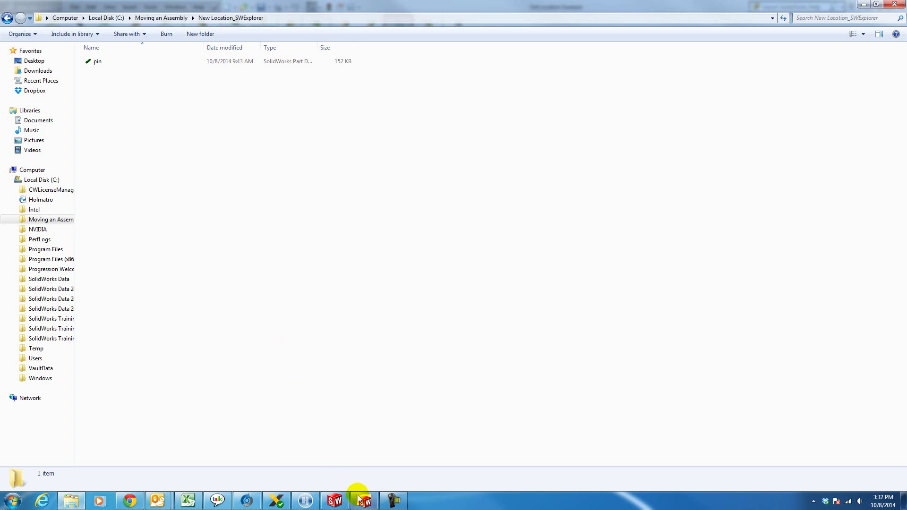
mouse_move(363, 505)
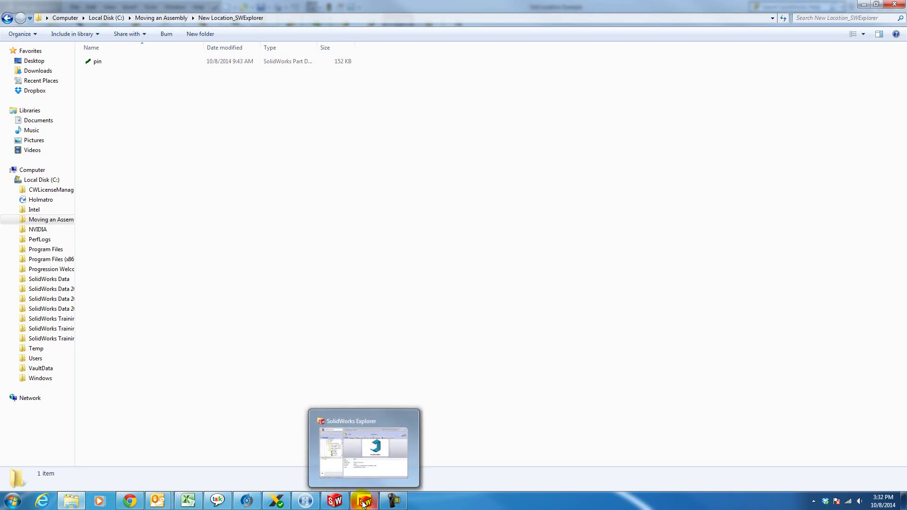
left_click(364, 423)
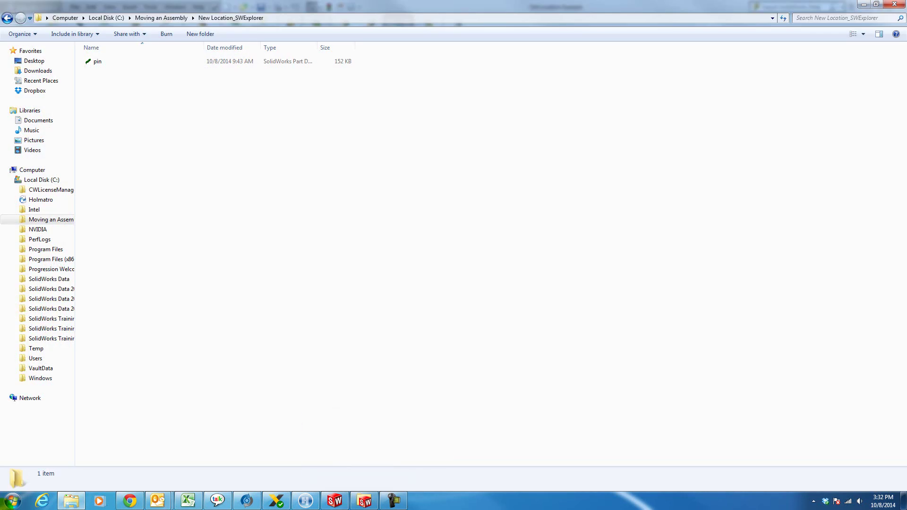
Step: Open the Start menu search, then dismiss the Start menu
left_click(17, 504)
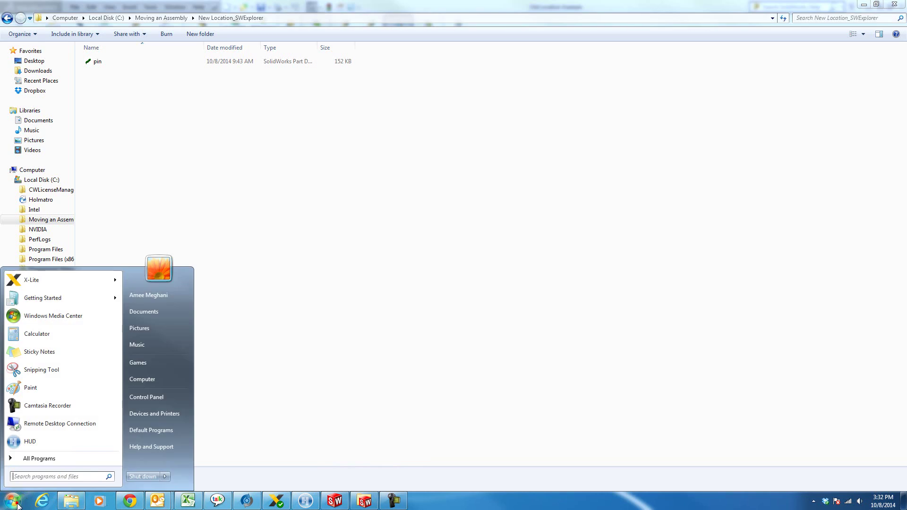
left_click(18, 477)
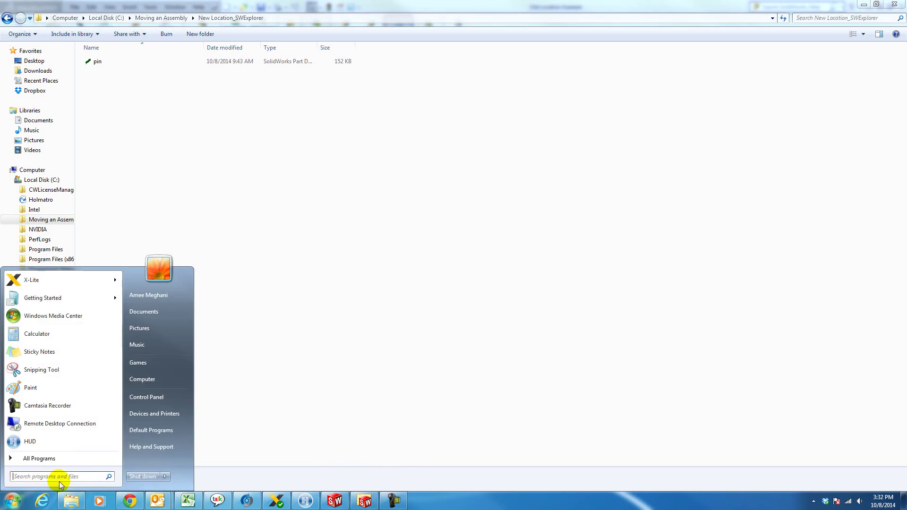
left_click(269, 446)
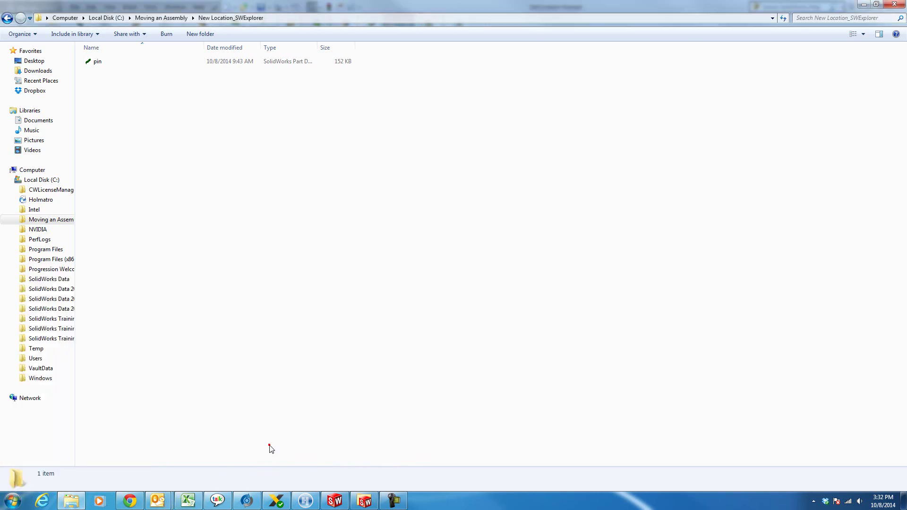
left_click(364, 501)
left_click_drag(644, 185, 444, 130)
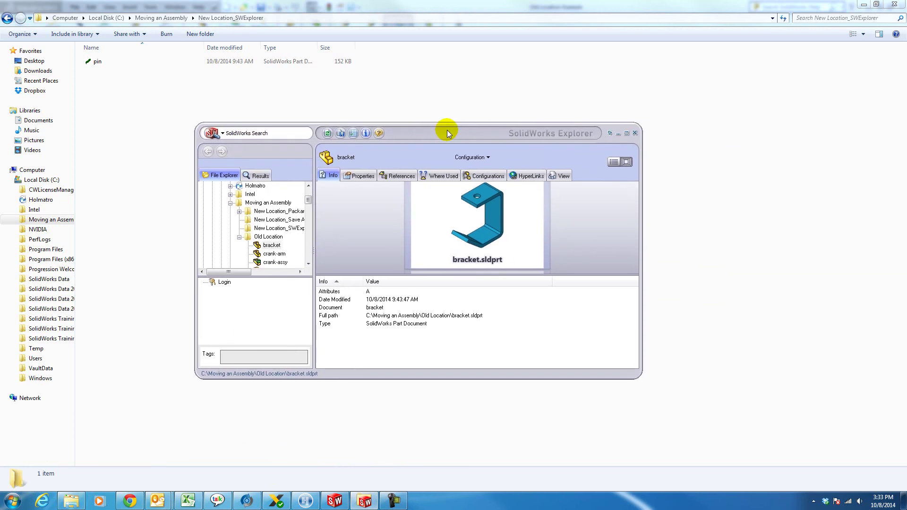
left_click(272, 245)
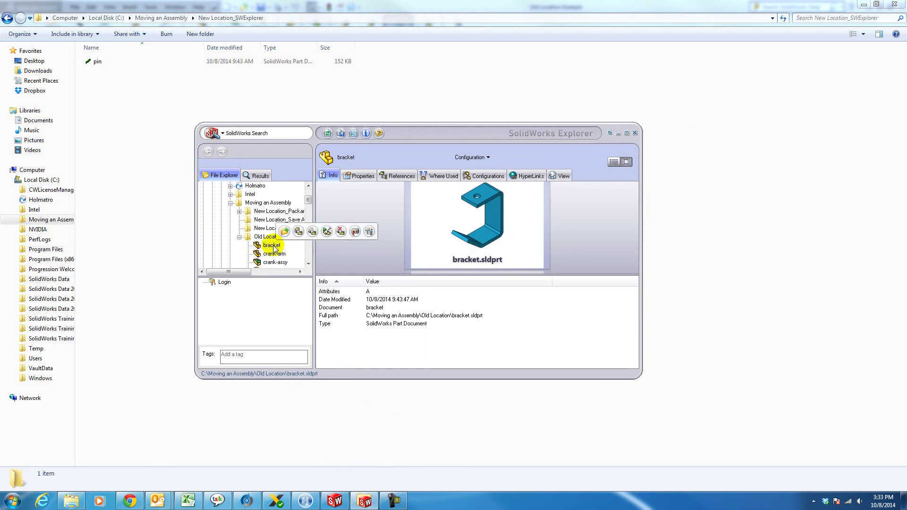
left_click(273, 246)
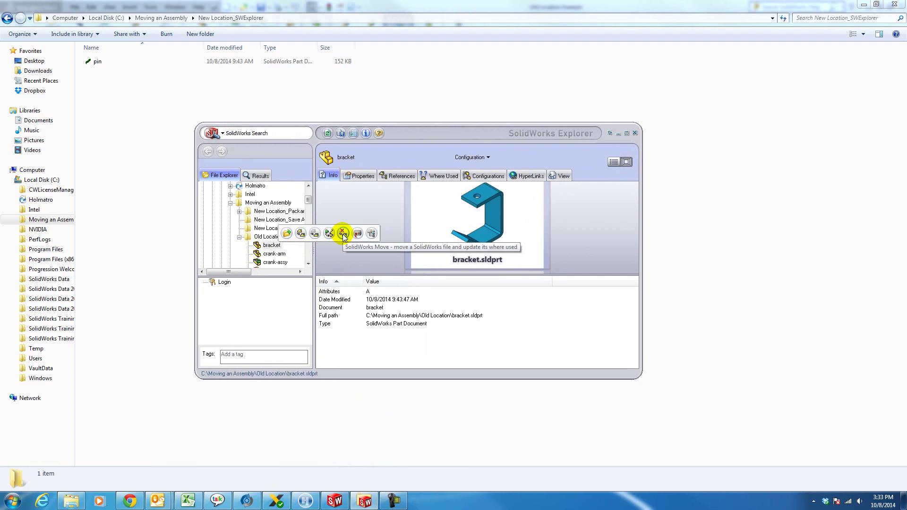
left_click(275, 246)
left_click(274, 254, "ctrl")
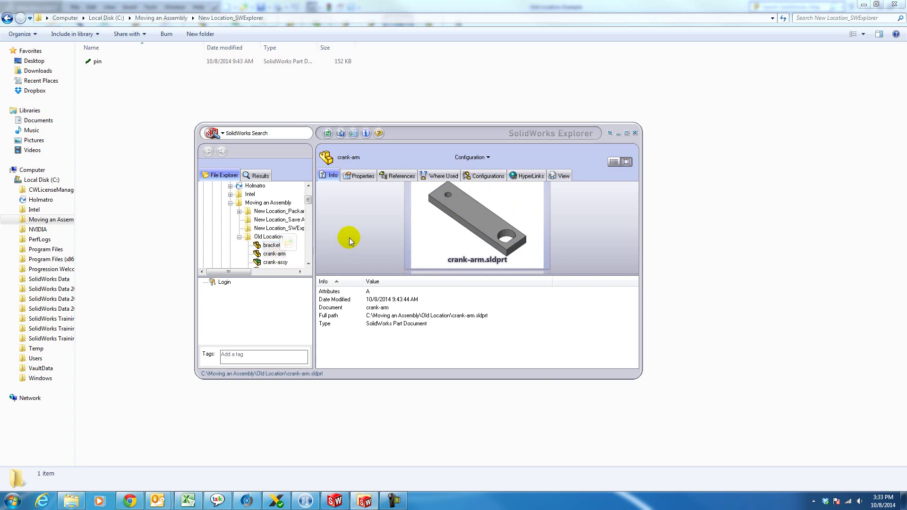
Step: Close SolidWorks Explorer, reopen Old Location with its nine remaining files, and close SolidWorks
left_click(635, 133)
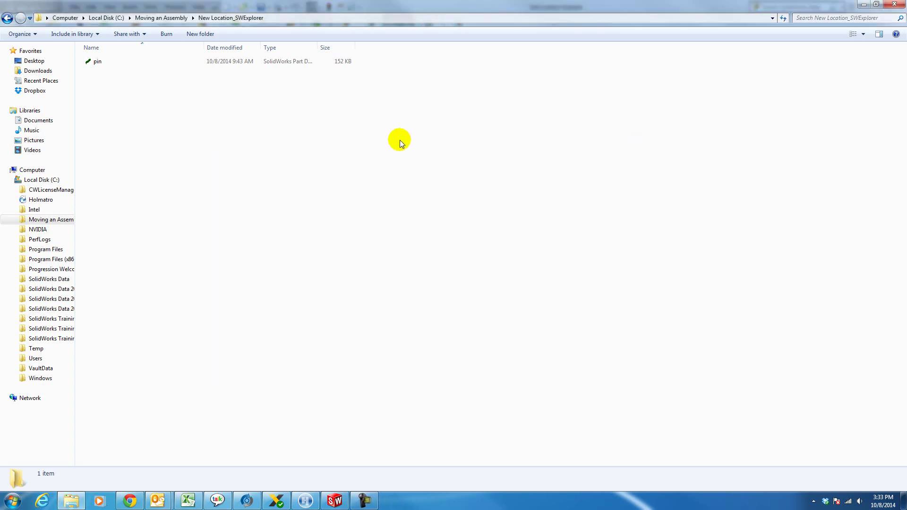
left_click(162, 18)
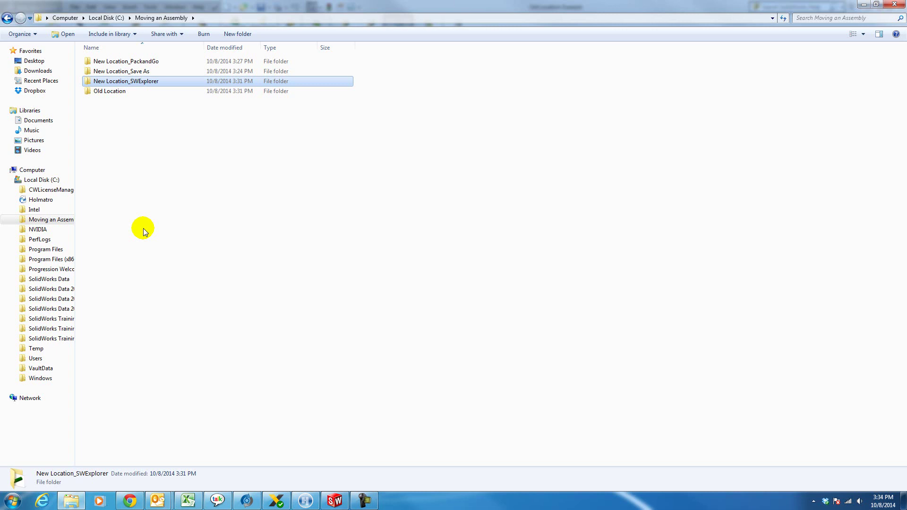
double_click(113, 91)
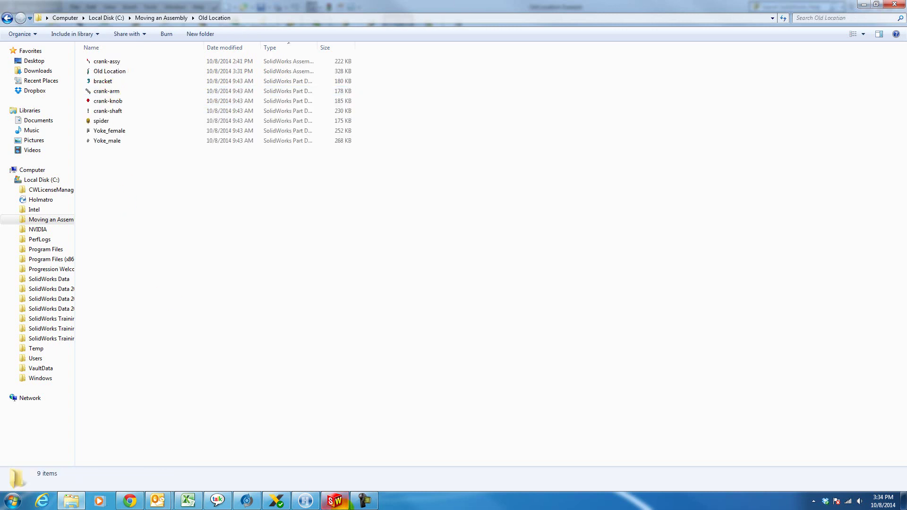
right_click(340, 502)
left_click(337, 474)
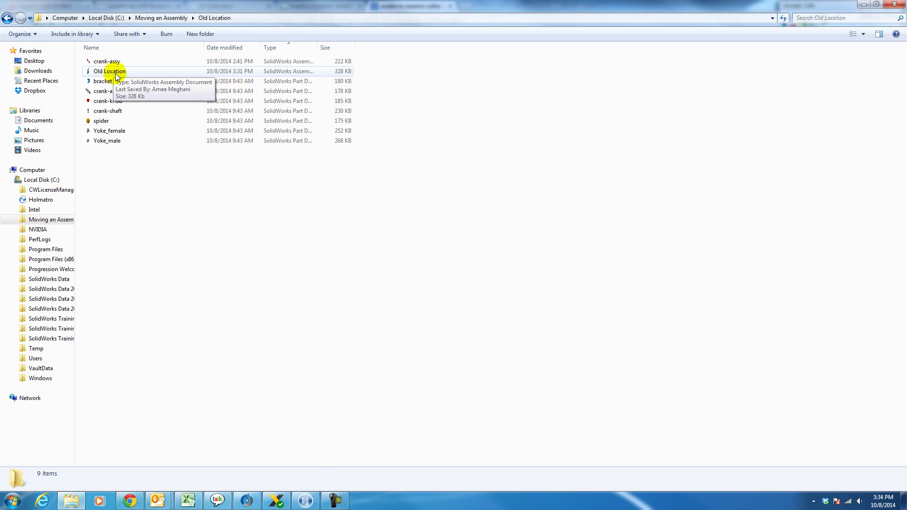
Step: Run Pack and Go on Old Location.SLDASM from Explorer, set to save to a zip file
right_click(120, 71)
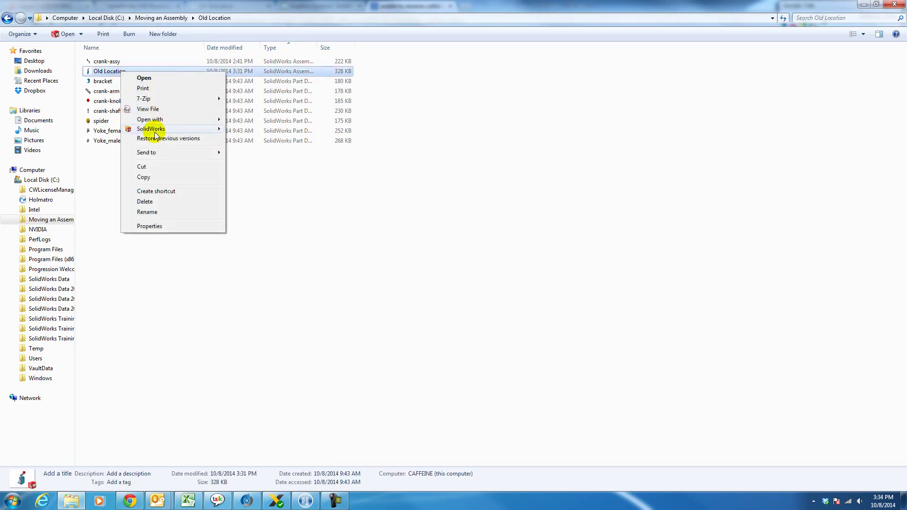
mouse_move(152, 133)
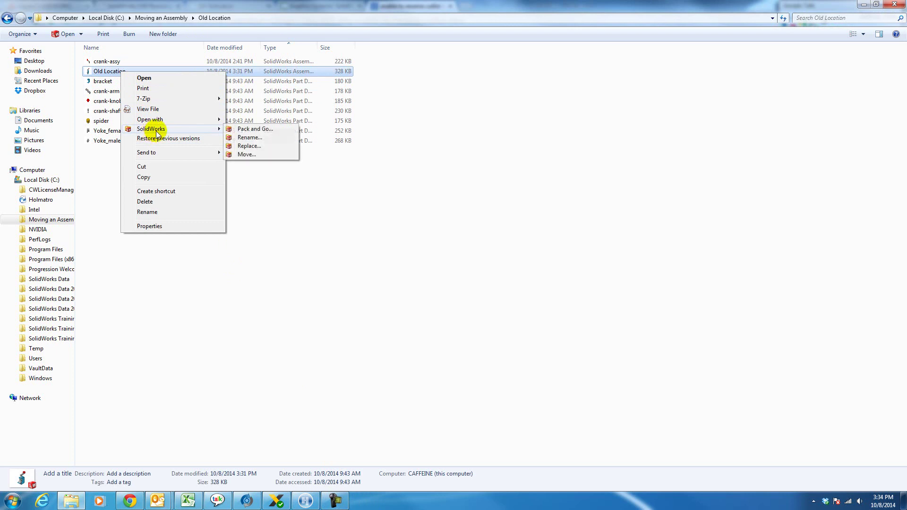
left_click(244, 130)
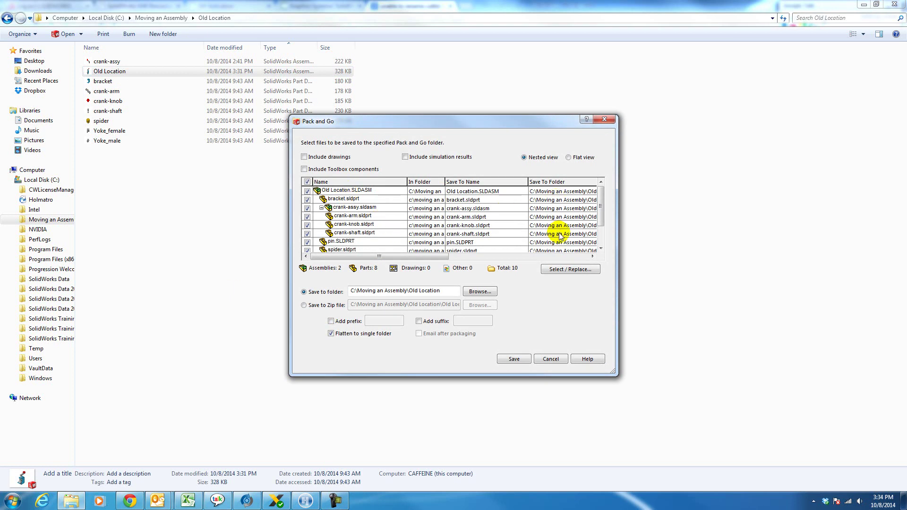
left_click(304, 305)
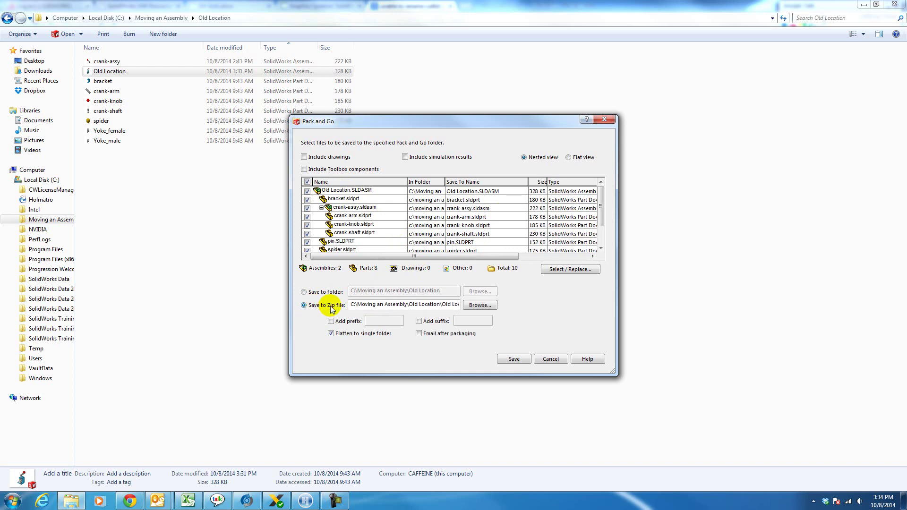